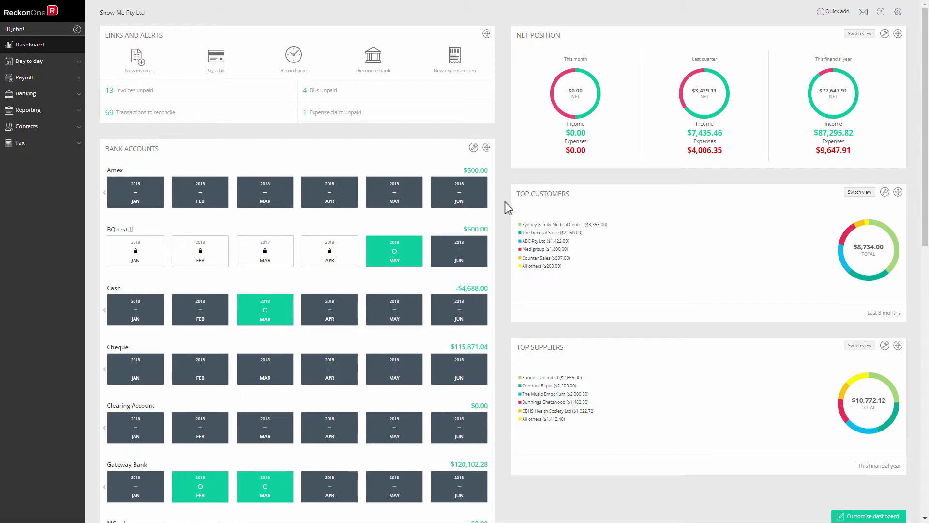
# Show Gateway Bank's May bank transactions and start a rule from the 26 Apr DIRECT DEBIT CBHS row
pyautogui.click(398, 490)
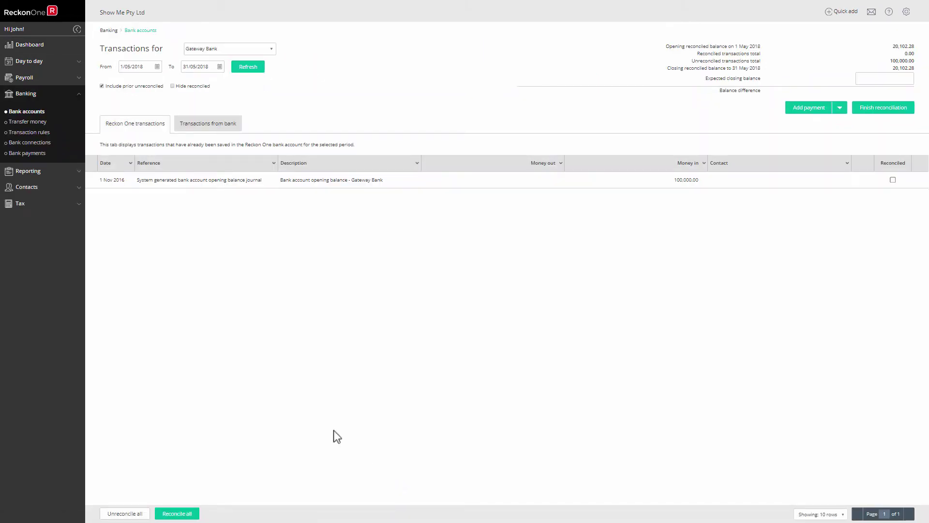
pyautogui.click(205, 127)
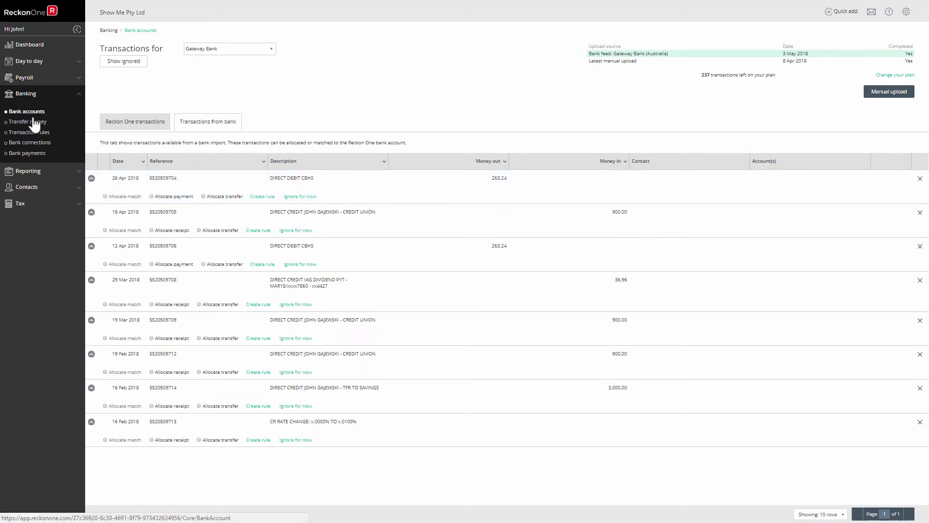
pyautogui.click(31, 139)
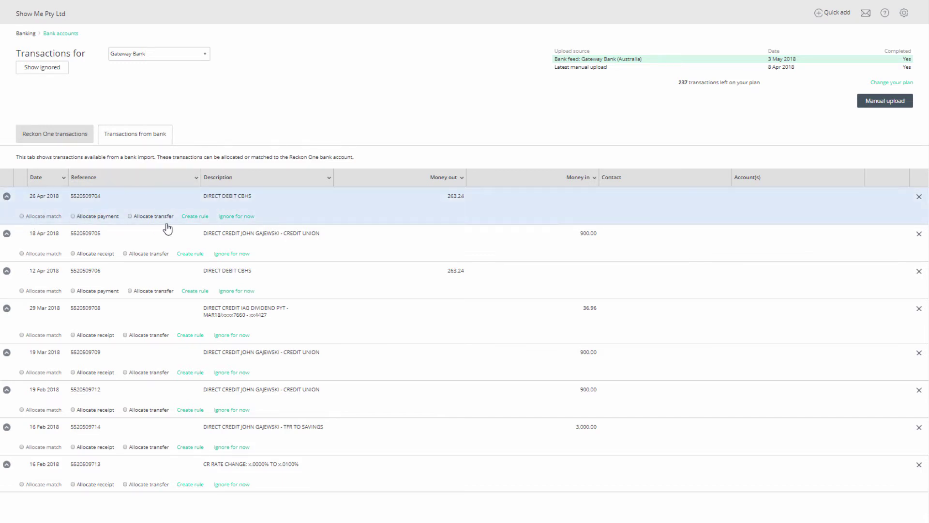
# Replace the new matching rule's name with 'CBHS health Insurance'
pyautogui.click(194, 217)
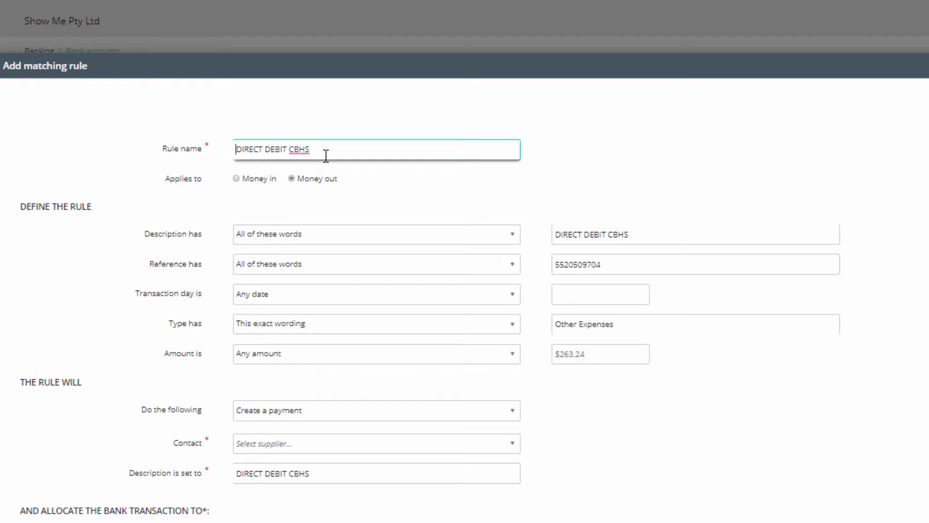
pyautogui.moveTo(318, 152); pyautogui.dragTo(222, 151)
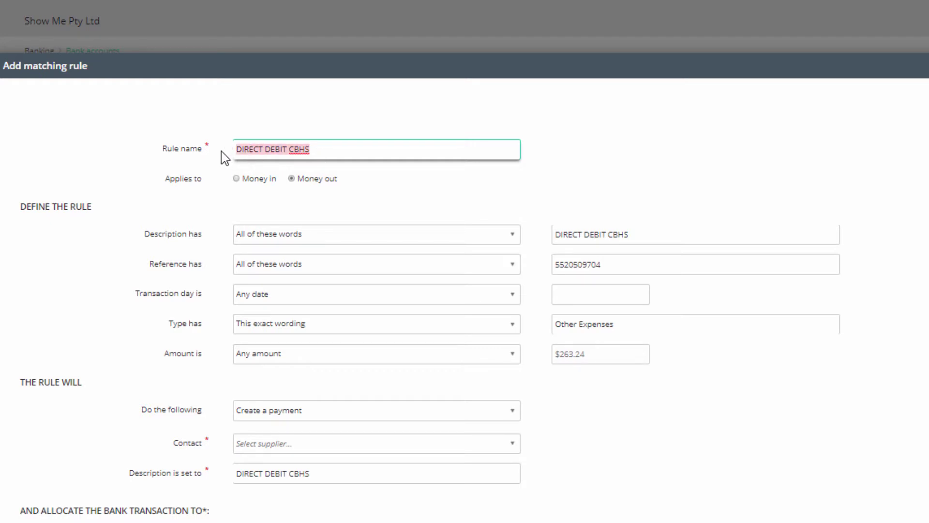
pyautogui.write('CBHS health In')
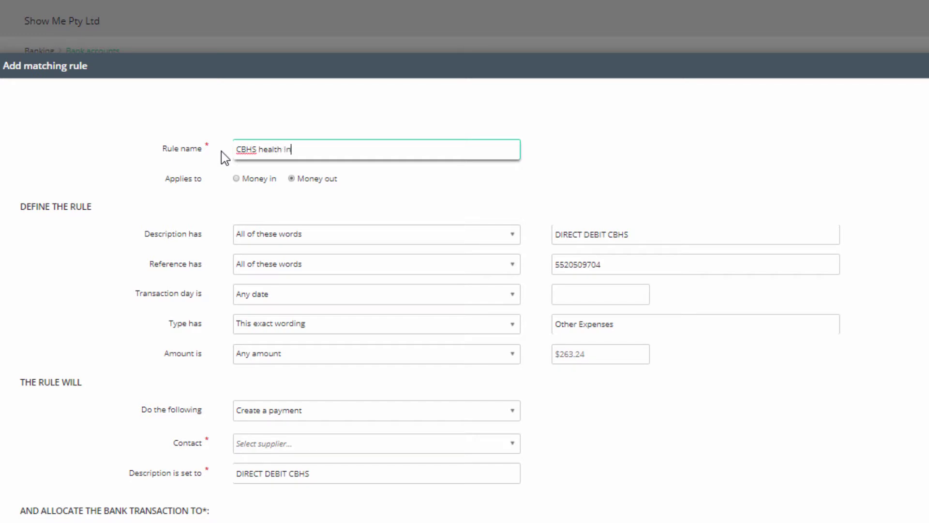
pyautogui.write('surance')
pyautogui.click(520, 244)
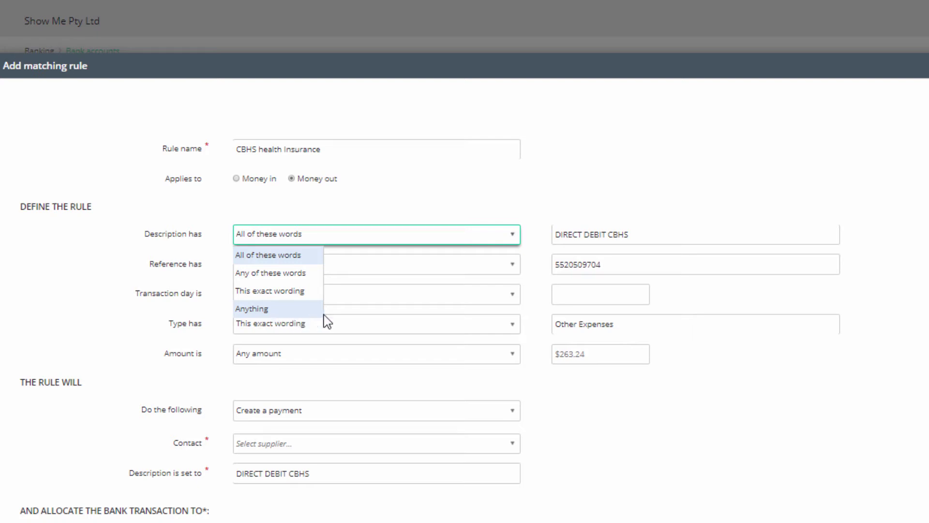
pyautogui.click(532, 281)
pyautogui.click(515, 268)
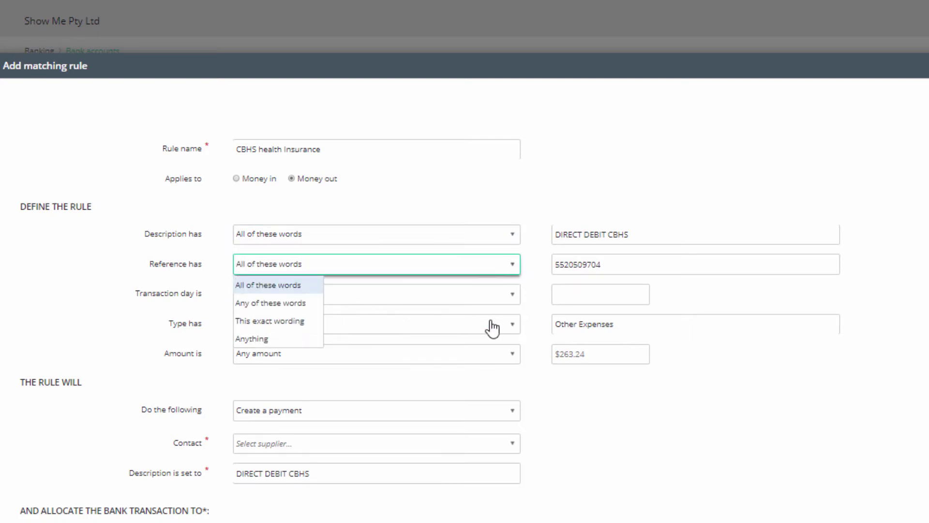
pyautogui.click(538, 313)
pyautogui.click(513, 298)
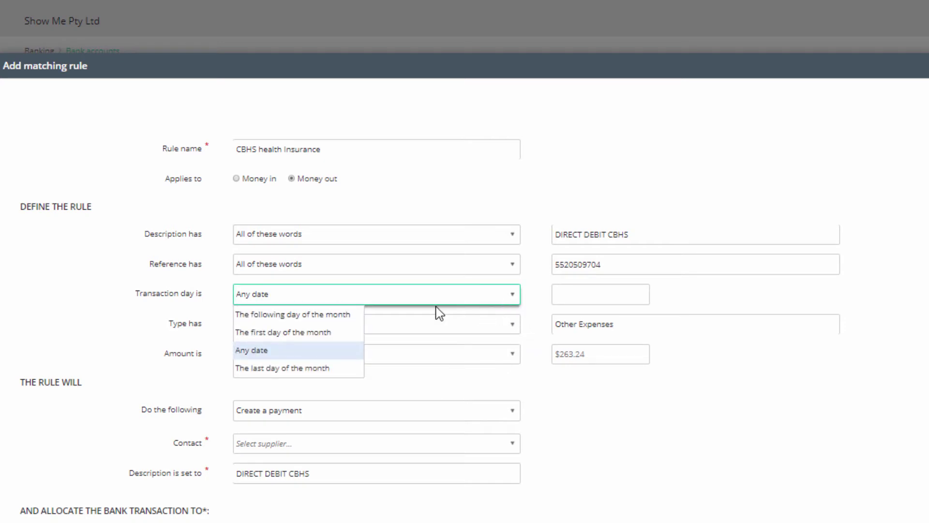
pyautogui.click(532, 308)
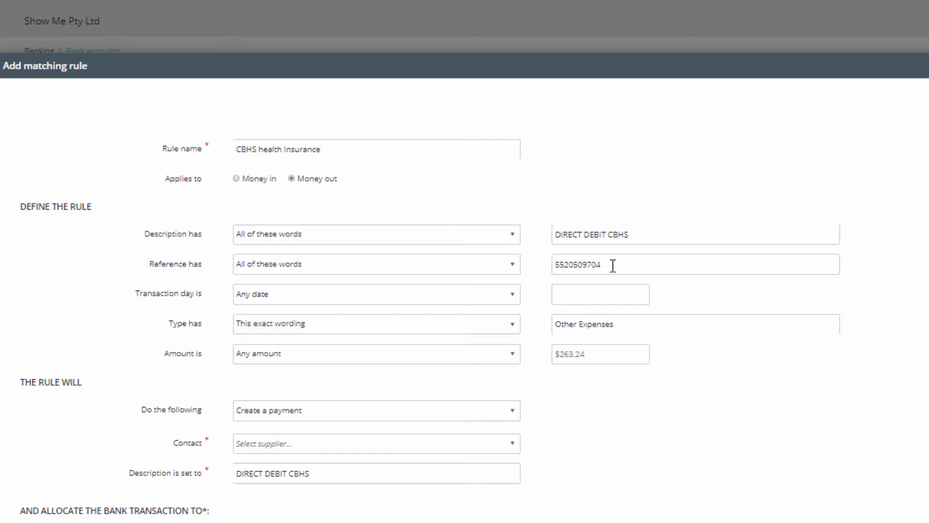
# Remove the reference number and let the rule's reference match Anything
pyautogui.moveTo(605, 266); pyautogui.dragTo(549, 266)
pyautogui.press('BackSpace')
pyautogui.click(513, 265)
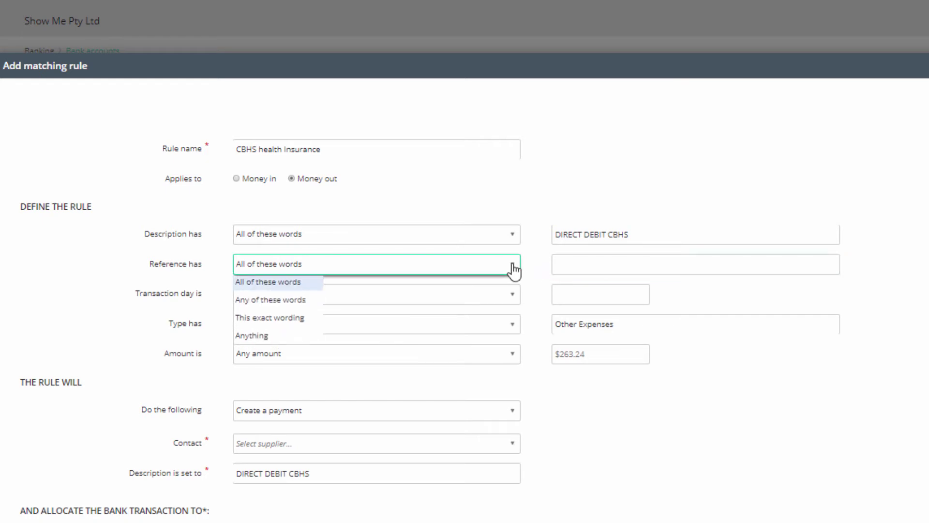
pyautogui.click(275, 338)
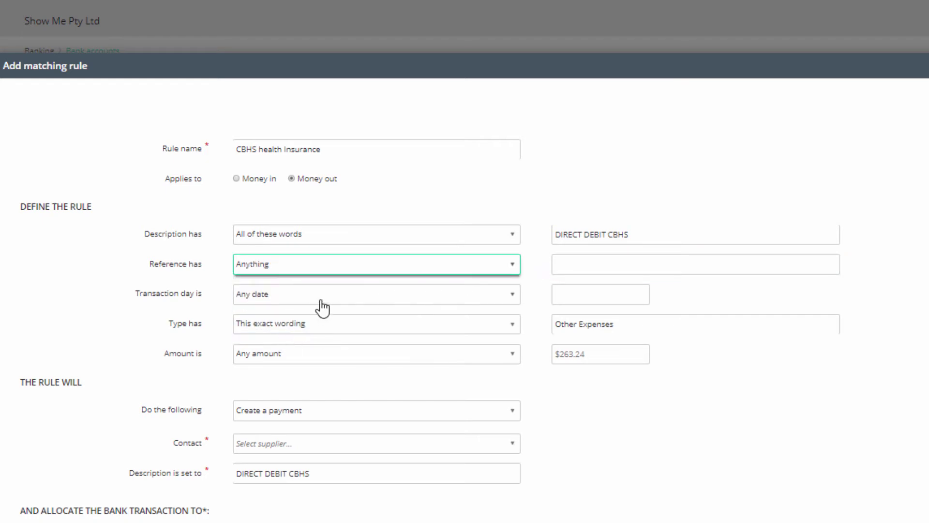
# Delete Other Expenses and set the transaction type condition to Anything
pyautogui.click(461, 332)
pyautogui.moveTo(618, 329); pyautogui.dragTo(543, 328)
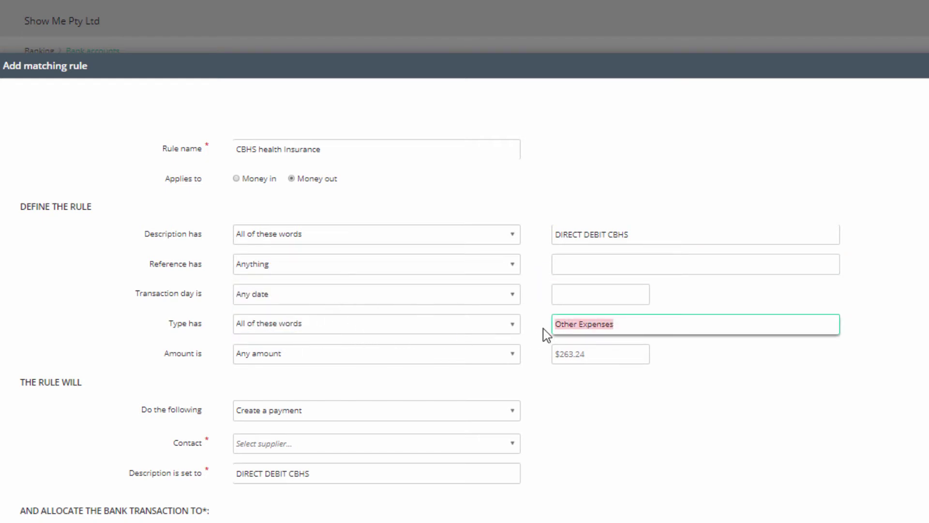
pyautogui.press('BackSpace')
pyautogui.click(511, 325)
pyautogui.click(288, 398)
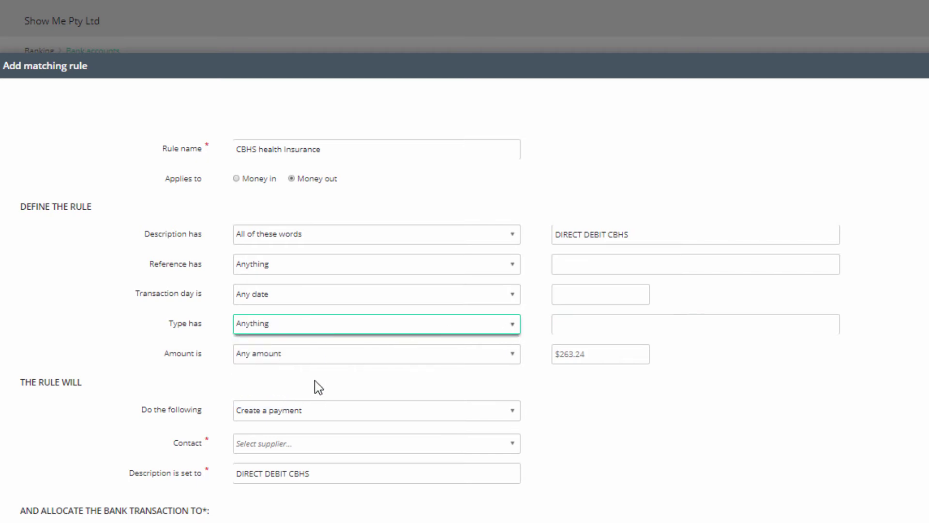
# Set the amount condition to Any amount
pyautogui.click(599, 360)
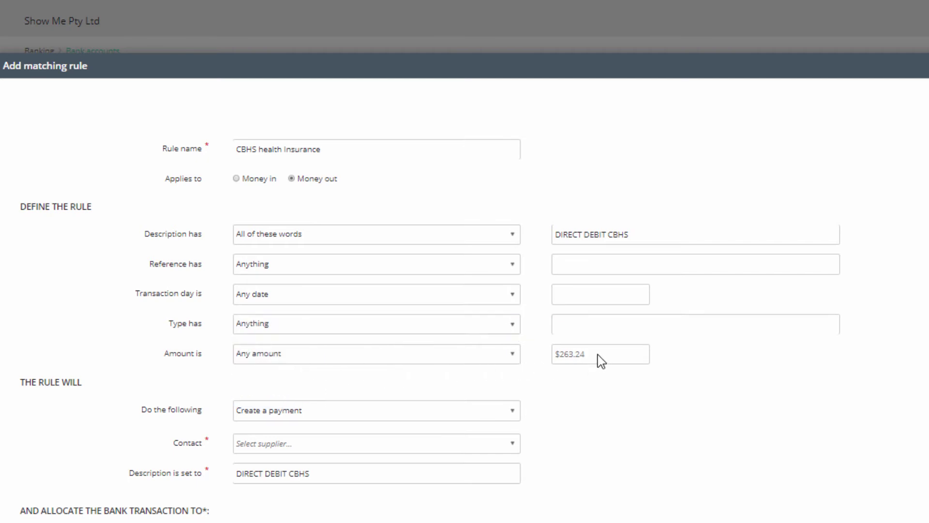
pyautogui.click(513, 361)
pyautogui.click(271, 428)
# Make the rule create a payment with contact CBHS Health Society Ltd
pyautogui.click(514, 411)
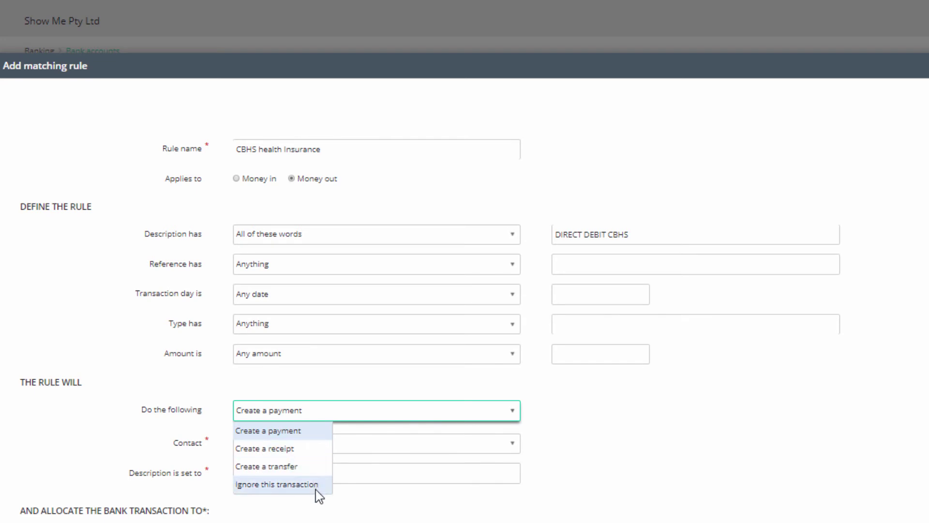
pyautogui.click(311, 430)
pyautogui.scroll(-3, 311, 435)
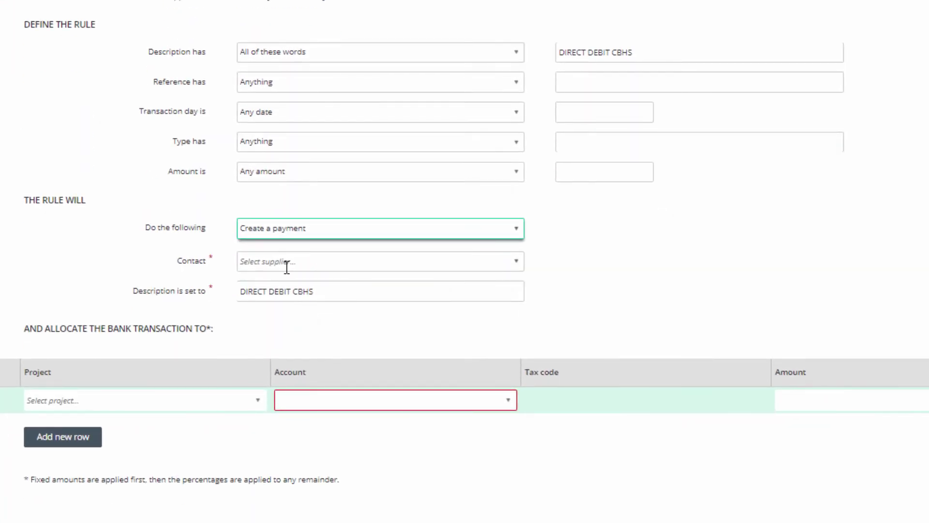
pyautogui.click(517, 264)
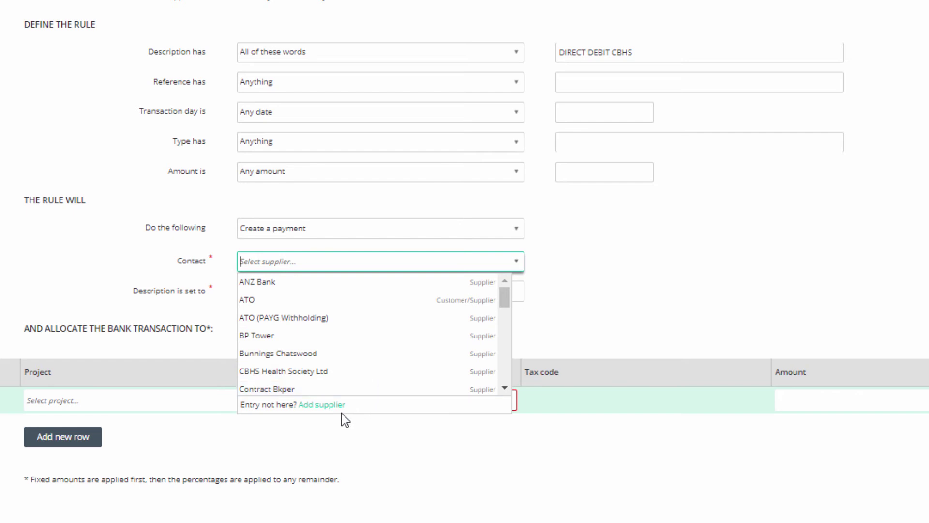
pyautogui.click(364, 378)
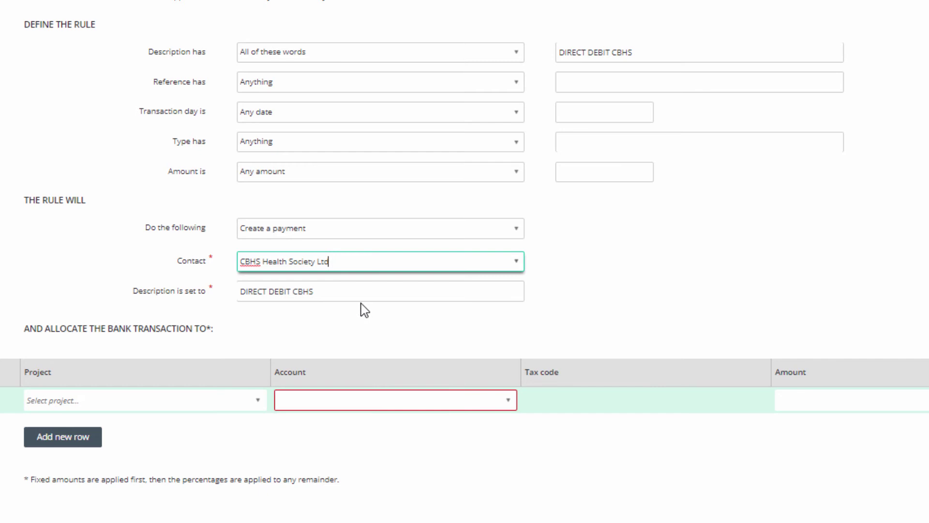
pyautogui.click(327, 294)
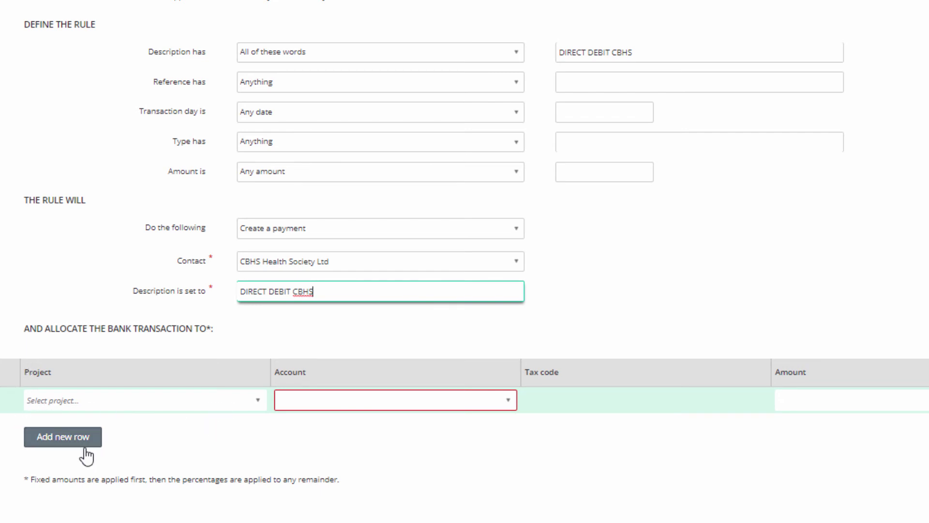
# Allocate the first line to the Health & Safety account with amount 100.00
pyautogui.click(260, 404)
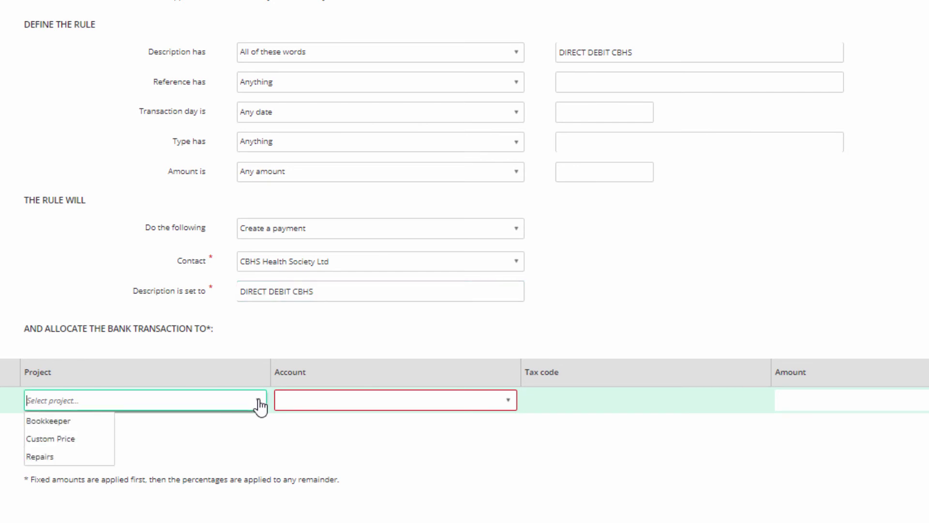
pyautogui.click(260, 403)
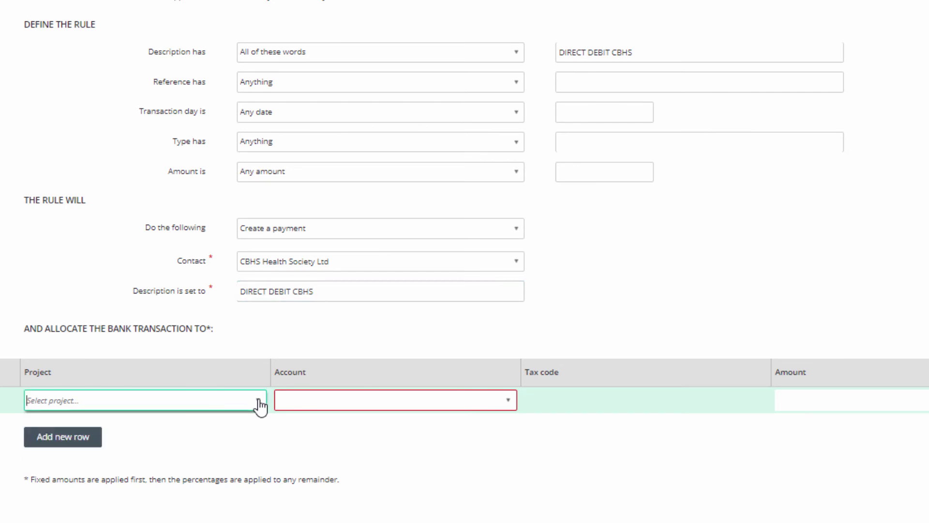
pyautogui.click(509, 404)
pyautogui.write('hea')
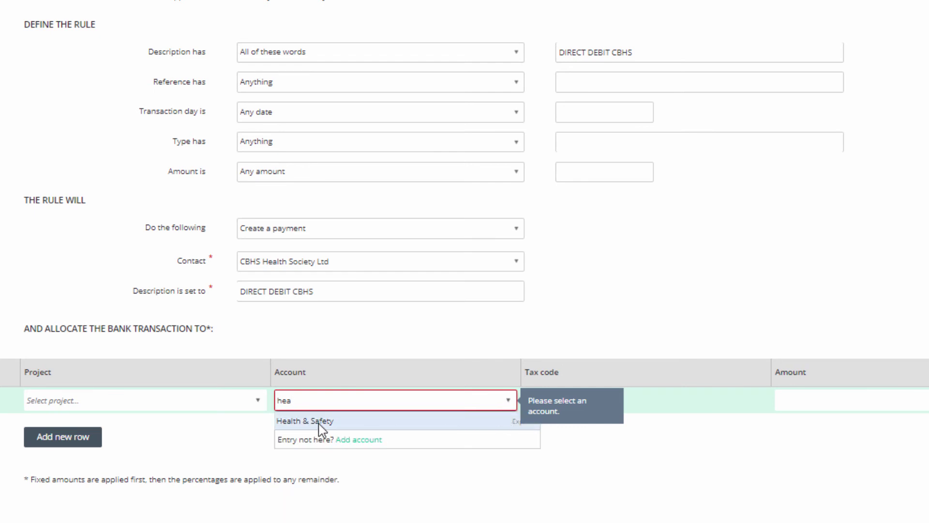
pyautogui.click(319, 424)
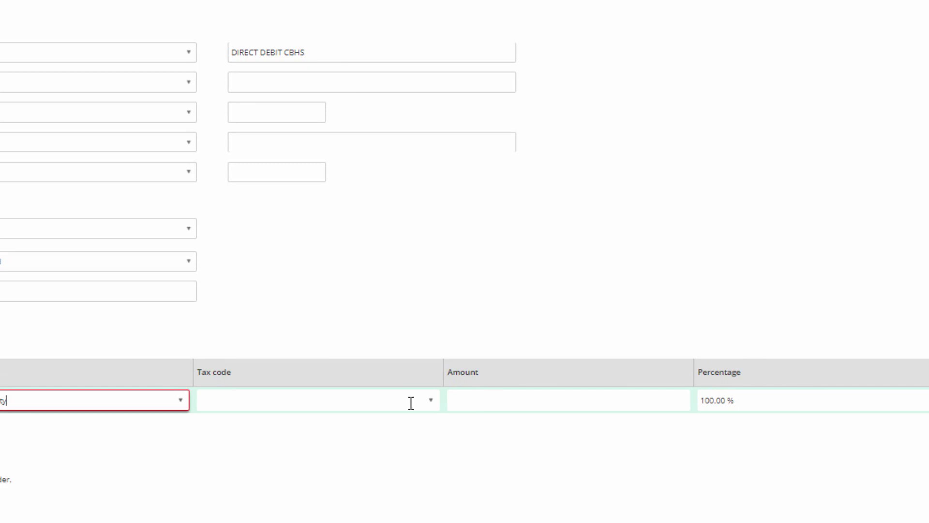
pyautogui.click(635, 400)
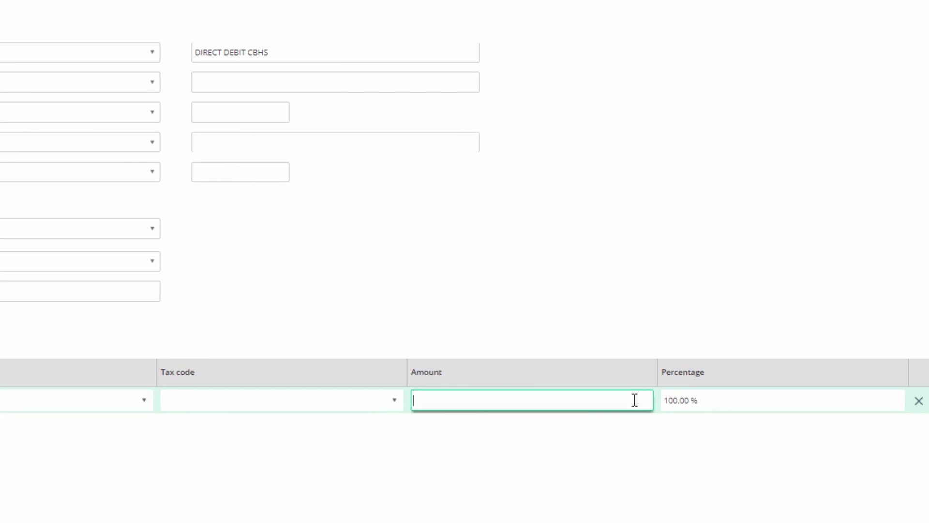
pyautogui.write('100.00')
# Add a second allocation row assigning the remainder to Personal Use
pyautogui.click(51, 447)
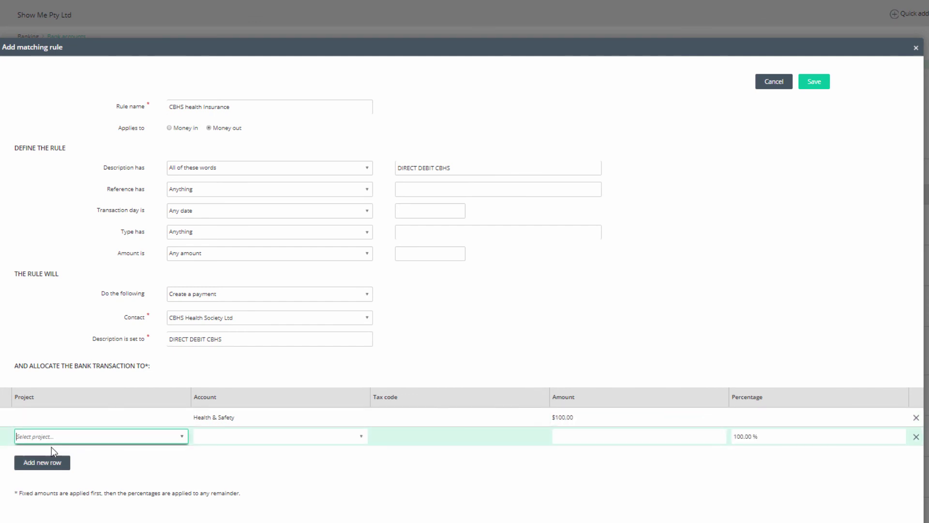
pyautogui.click(362, 438)
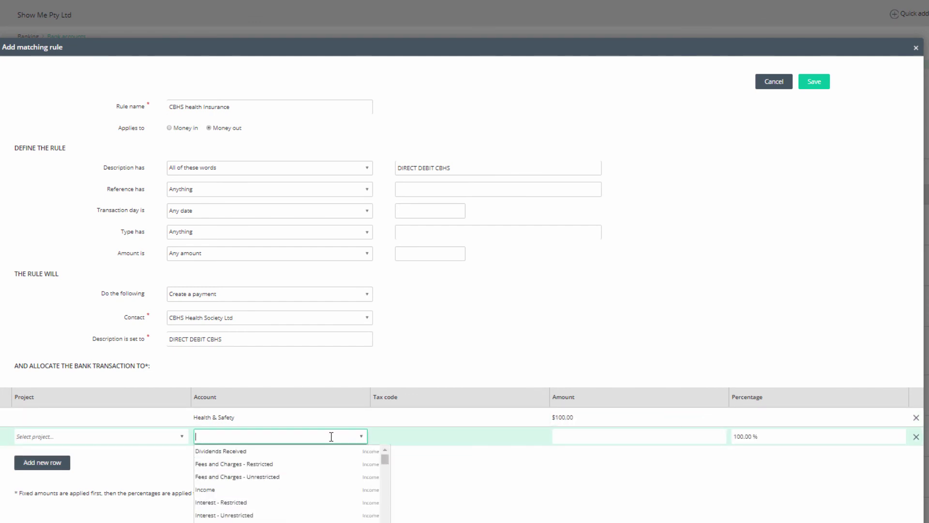
pyautogui.write('personal')
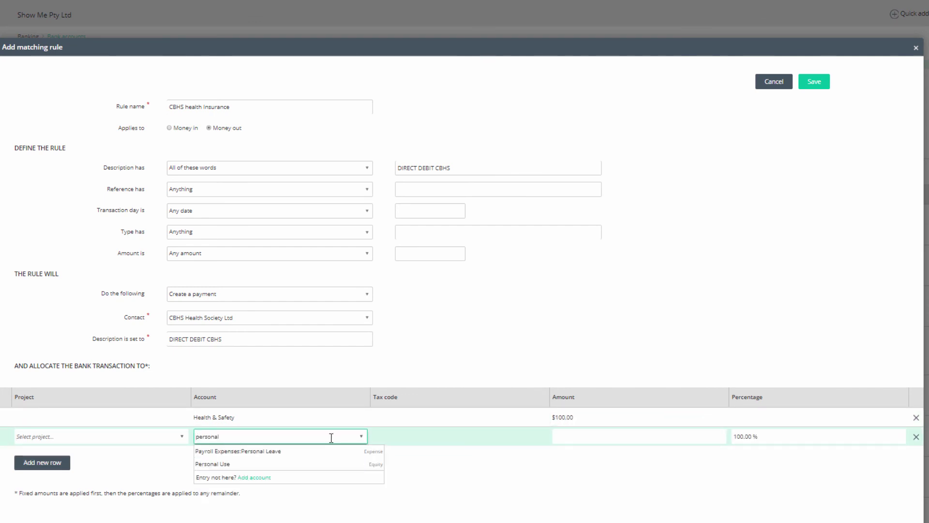
pyautogui.click(221, 467)
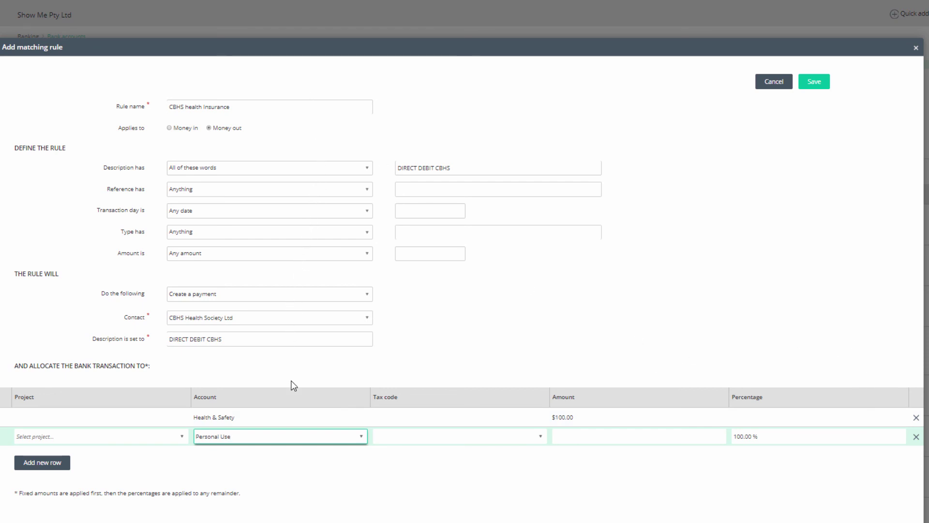
# Save the rule and accept the matched 12 Apr and 26 Apr CBHS payments
pyautogui.click(814, 83)
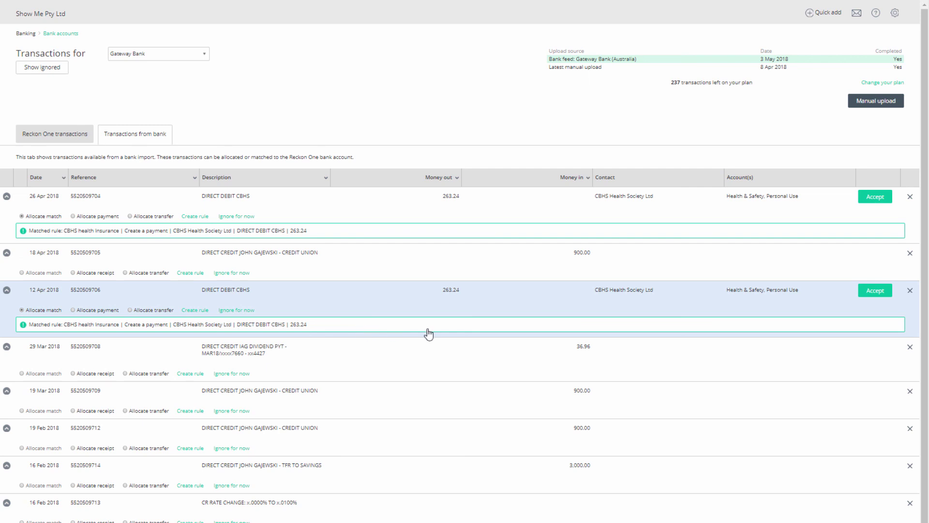
pyautogui.click(875, 291)
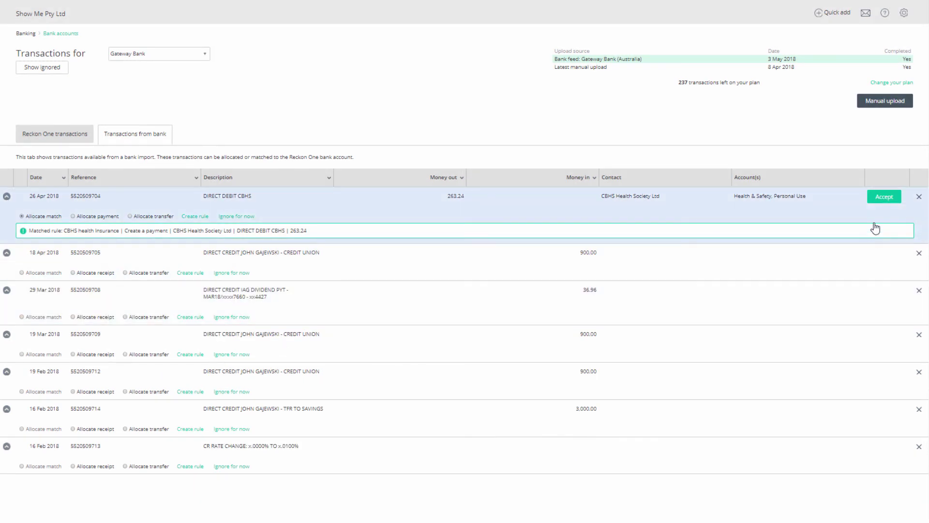
pyautogui.click(882, 200)
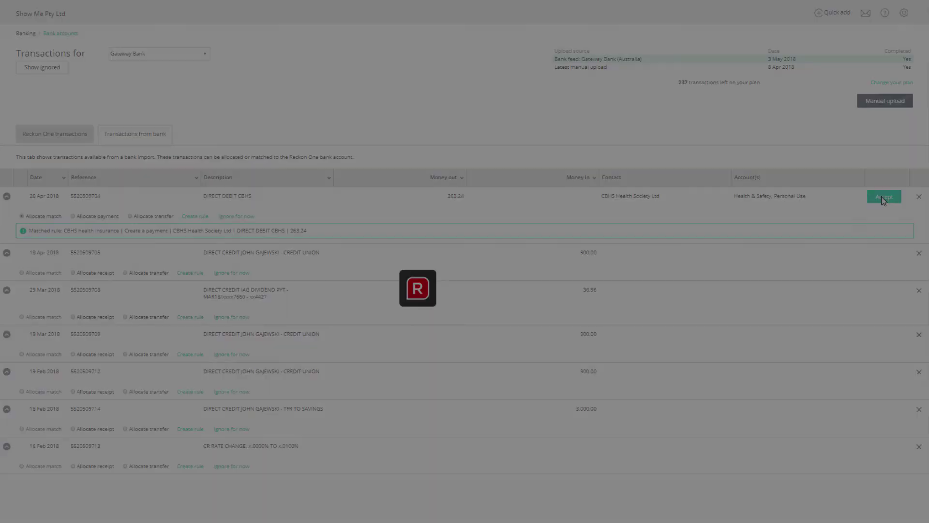